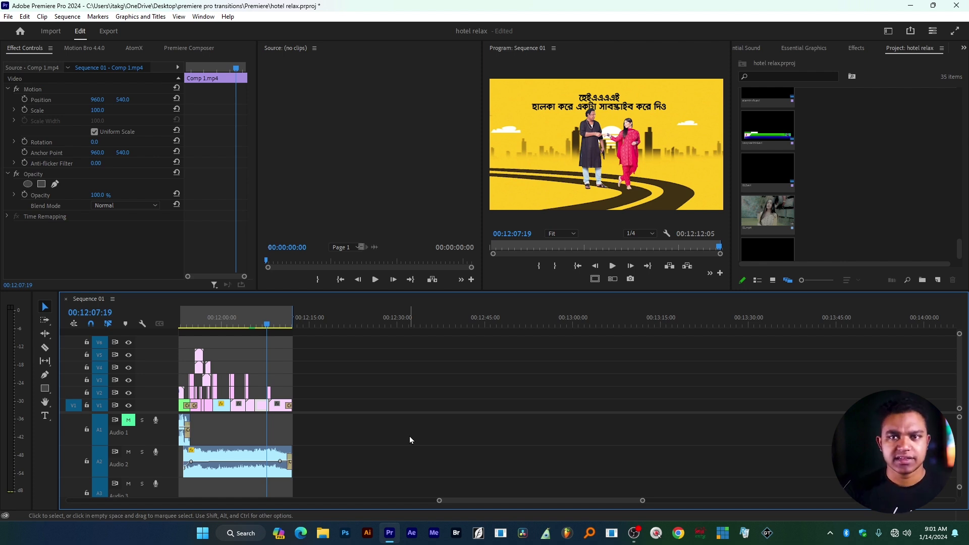
- Place the 01.mp4 clip on V1 and A1 in the empty area after the existing clips
{"action": "left_click_drag", "start_coordinate": [768, 212], "coordinate": [417, 405]}
{"action": "scroll", "coordinate": [404, 423], "scroll_direction": "down", "scroll_amount": 3}
{"action": "left_click", "coordinate": [523, 325]}
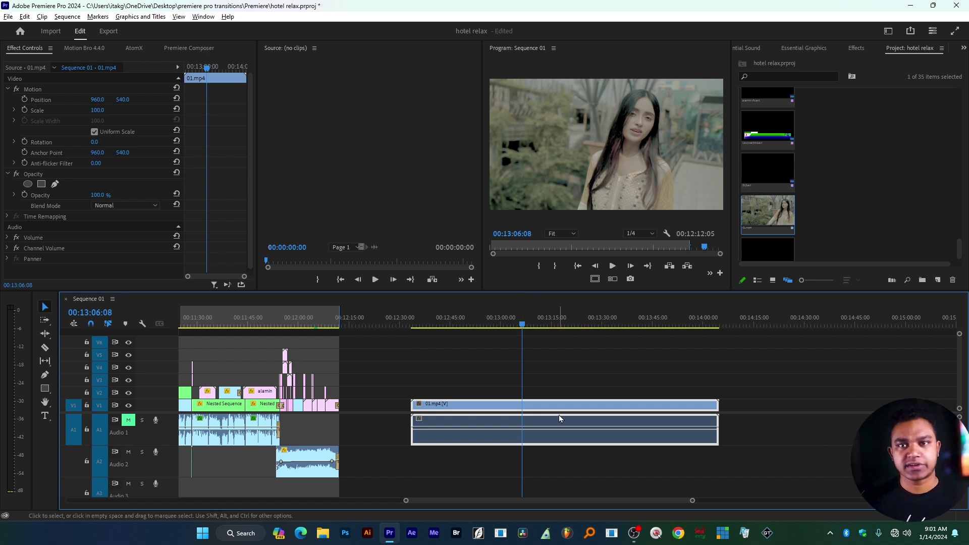
{"action": "scroll", "coordinate": [558, 416], "scroll_direction": "up", "scroll_amount": 4}
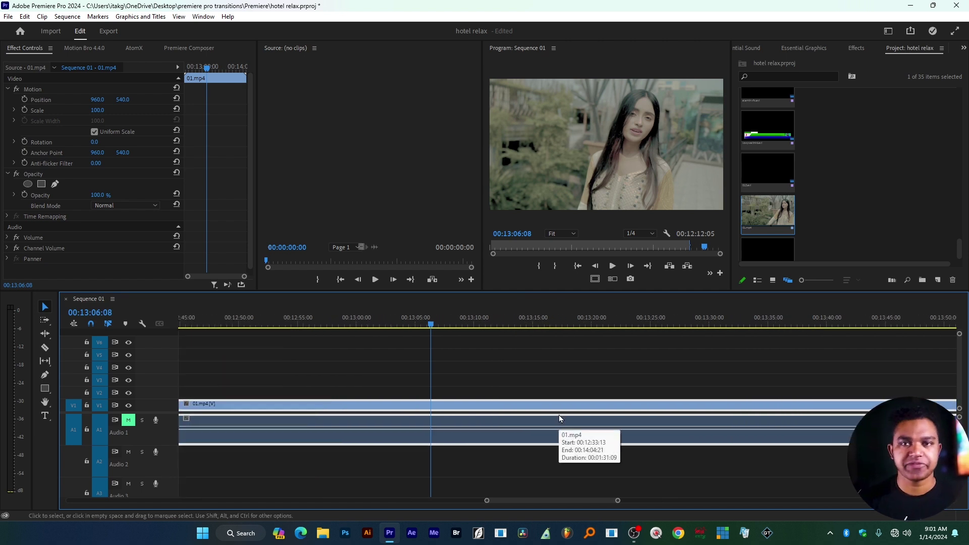
- Create a 1920 x 1080, 25 fps adjustment layer and place it on V2 above 01.mp4 at 00:13:07:16
{"action": "right_click", "coordinate": [849, 171]}
{"action": "mouse_move", "coordinate": [903, 213]}
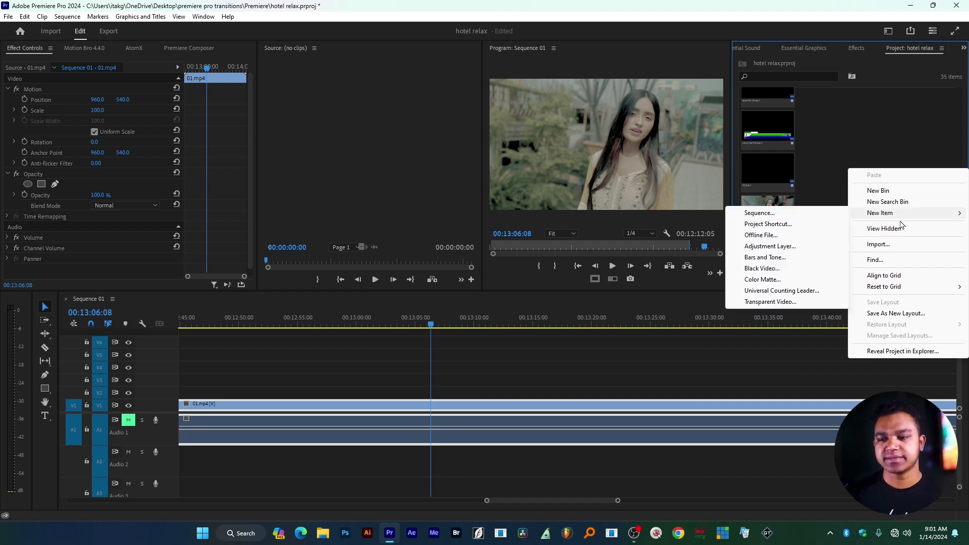
{"action": "left_click", "coordinate": [775, 247]}
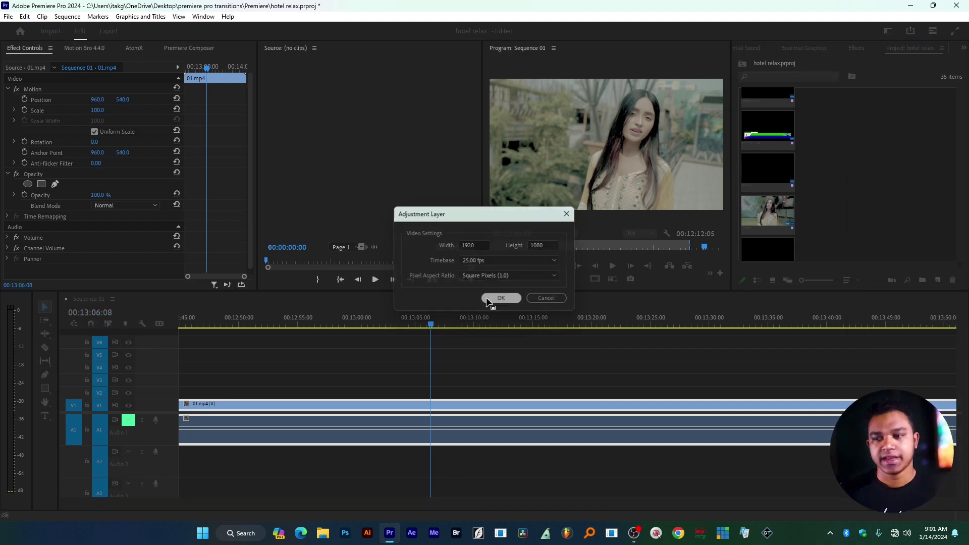
{"action": "left_click", "coordinate": [487, 299]}
{"action": "left_click_drag", "start_coordinate": [767, 241], "coordinate": [454, 395]}
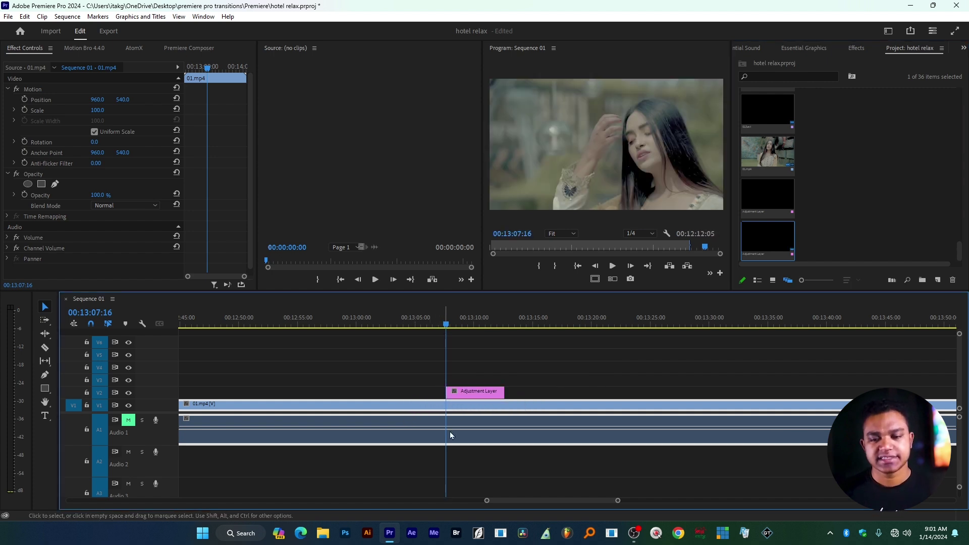
{"action": "scroll", "coordinate": [527, 481], "scroll_direction": "up", "scroll_amount": 3}
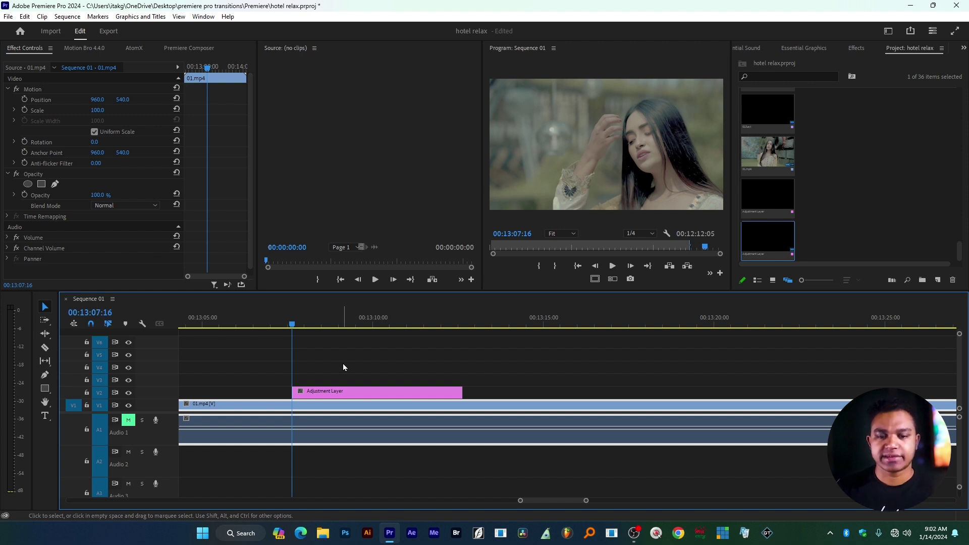
{"action": "scroll", "coordinate": [358, 379], "scroll_direction": "up", "scroll_amount": 2}
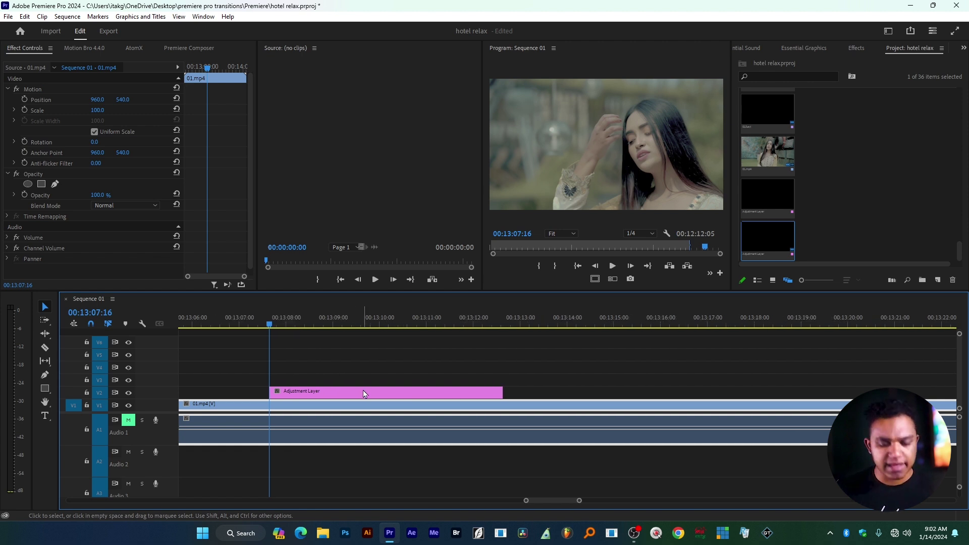
- Split the V2 adjustment layer near its middle and delete the second part
{"action": "key", "text": "c"}
{"action": "left_click", "coordinate": [372, 390]}
{"action": "key", "text": "v"}
{"action": "left_click", "coordinate": [429, 393]}
{"action": "key", "text": "Delete"}
- Search the effects for "strob" and apply Strobe Light to the V2 adjustment layer
{"action": "scroll", "coordinate": [323, 379], "scroll_direction": "up", "scroll_amount": 2}
{"action": "left_click", "coordinate": [307, 323]}
{"action": "left_click", "coordinate": [328, 393]}
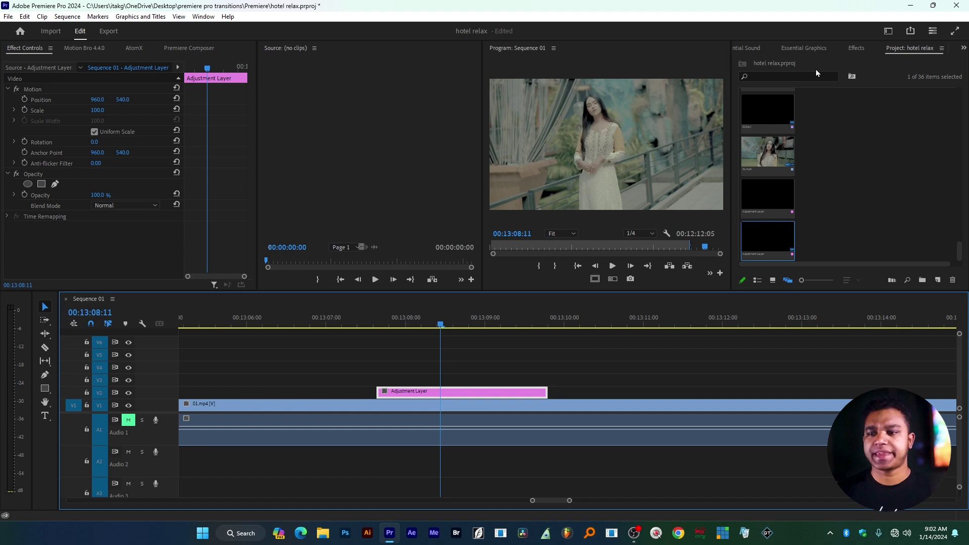
{"action": "left_click", "coordinate": [857, 49]}
{"action": "left_click", "coordinate": [790, 61]}
{"action": "type", "text": "strob"}
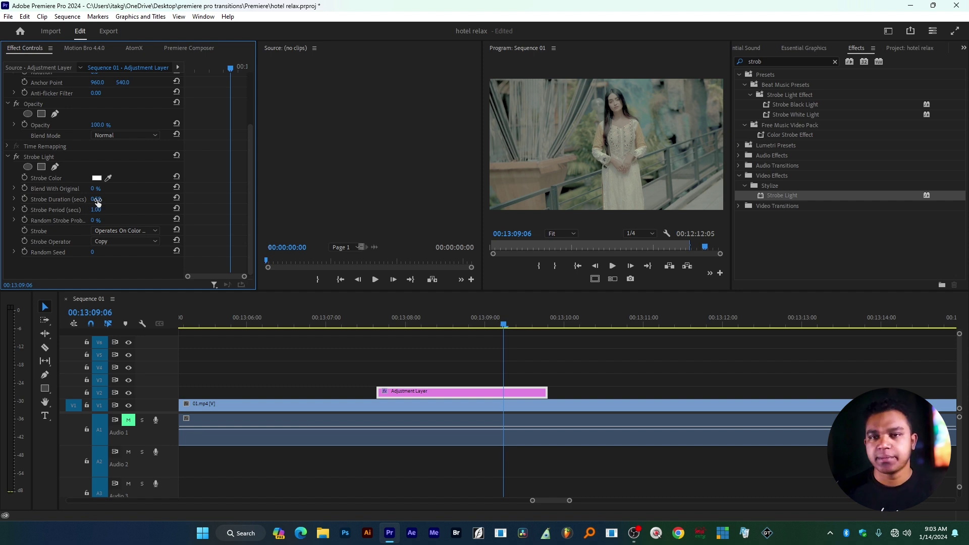
- Set Strobe Duration to 0.7 and Strobe Period to 0.15 seconds, and scrub through the adjustment layer to preview
{"action": "left_click", "coordinate": [103, 198]}
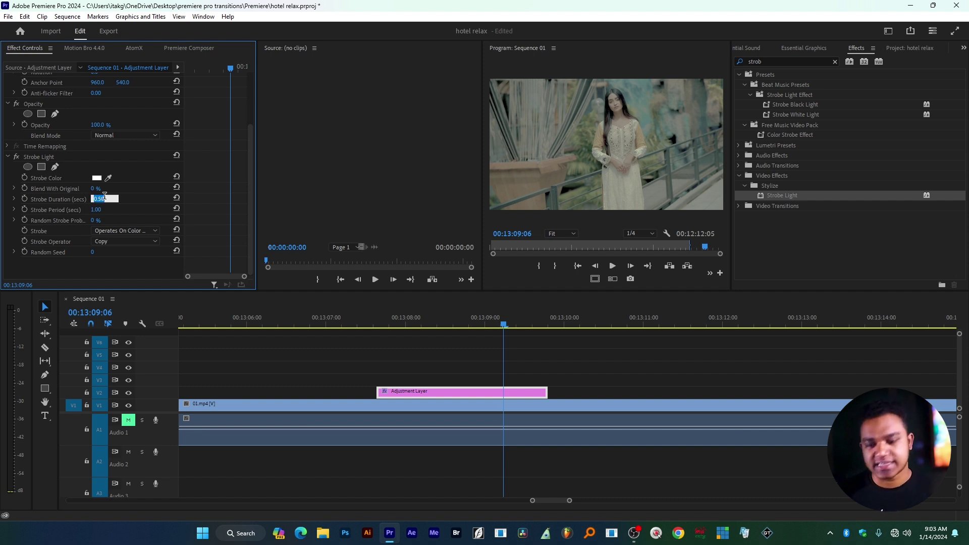
{"action": "type", "text": "0.7"}
{"action": "key", "text": "Return"}
{"action": "left_click", "coordinate": [110, 212]}
{"action": "type", "text": "0.15"}
{"action": "key", "text": "Return"}
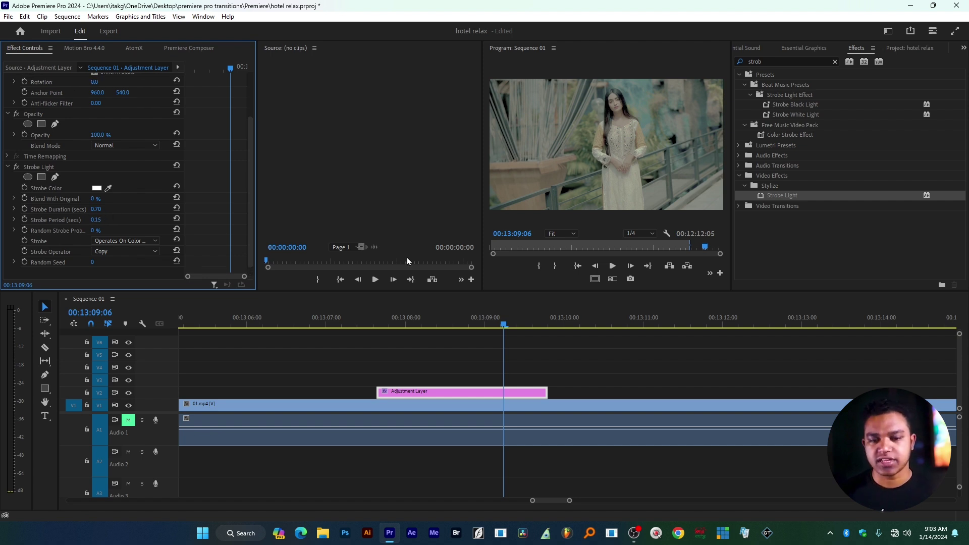
{"action": "left_click", "coordinate": [385, 327]}
{"action": "left_click_drag", "start_coordinate": [385, 329], "coordinate": [500, 327]}
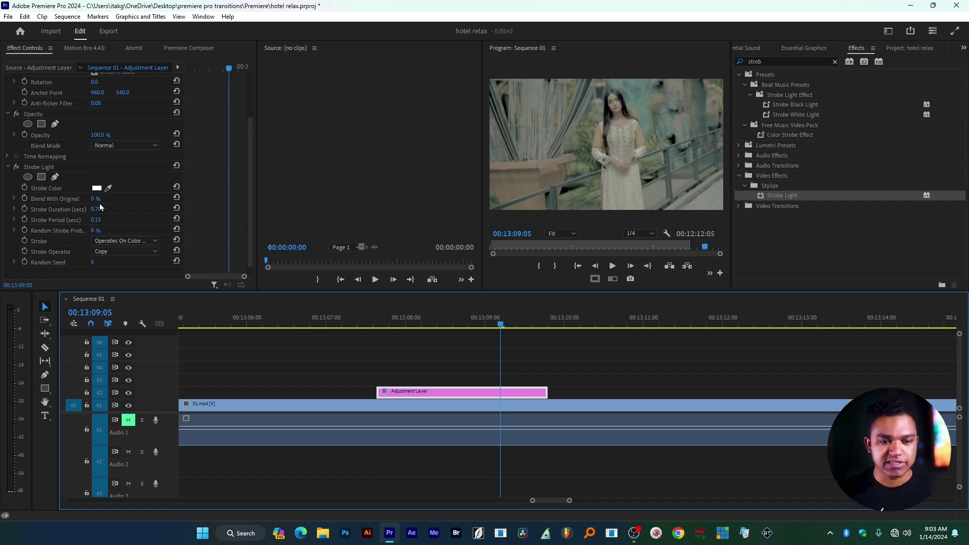
- Set the Strobe Duration to 0.07 seconds and check a flash frame at 00:13:08:09
{"action": "left_click", "coordinate": [99, 209]}
{"action": "type", "text": "0."}
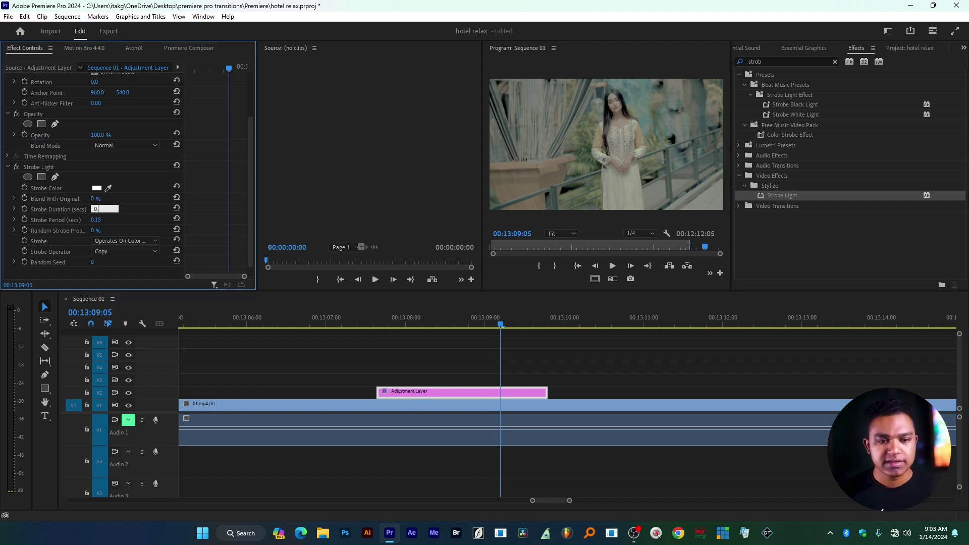
{"action": "type", "text": "074"}
{"action": "key", "text": "Return"}
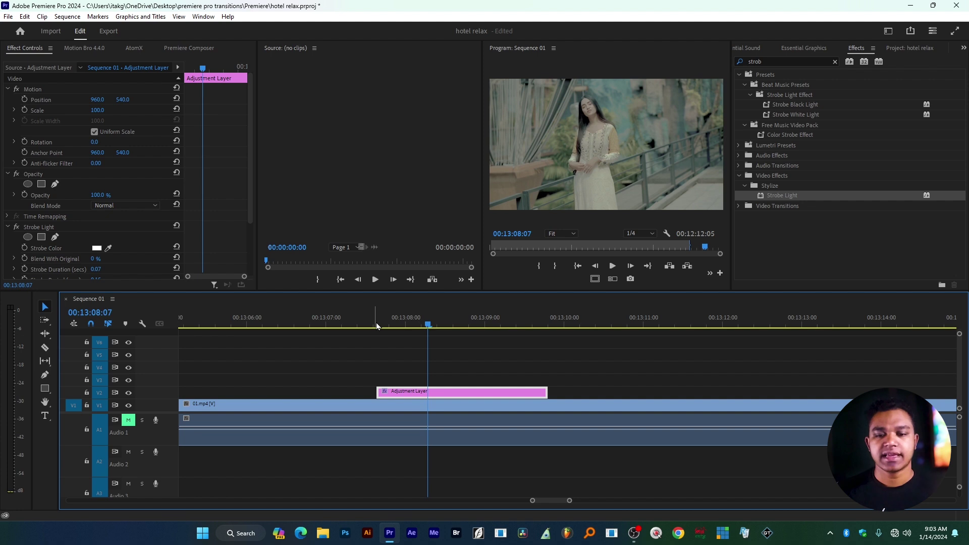
{"action": "left_click", "coordinate": [434, 327]}
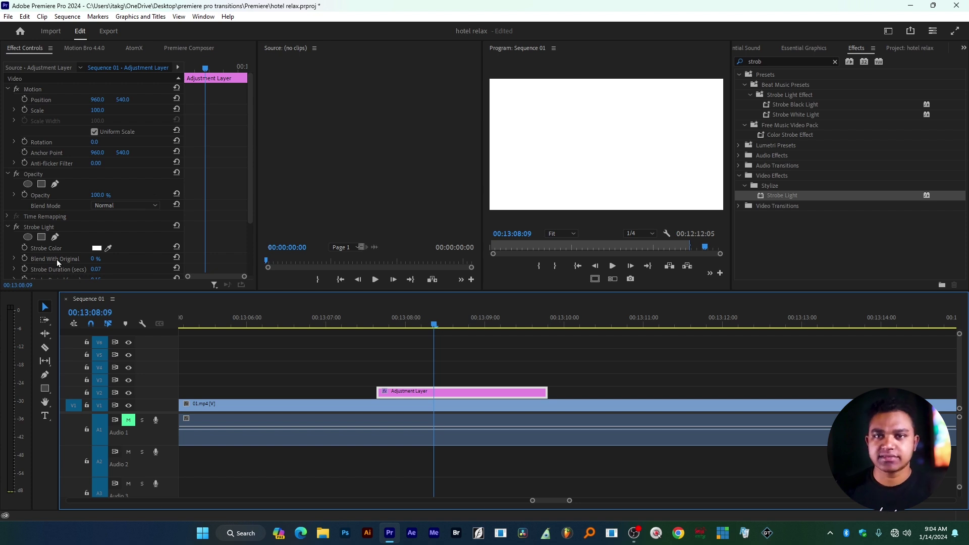
- Set the Strobe Light's Blend With Original to 50% and play the flashes from before the adjustment layer
{"action": "left_click", "coordinate": [94, 260]}
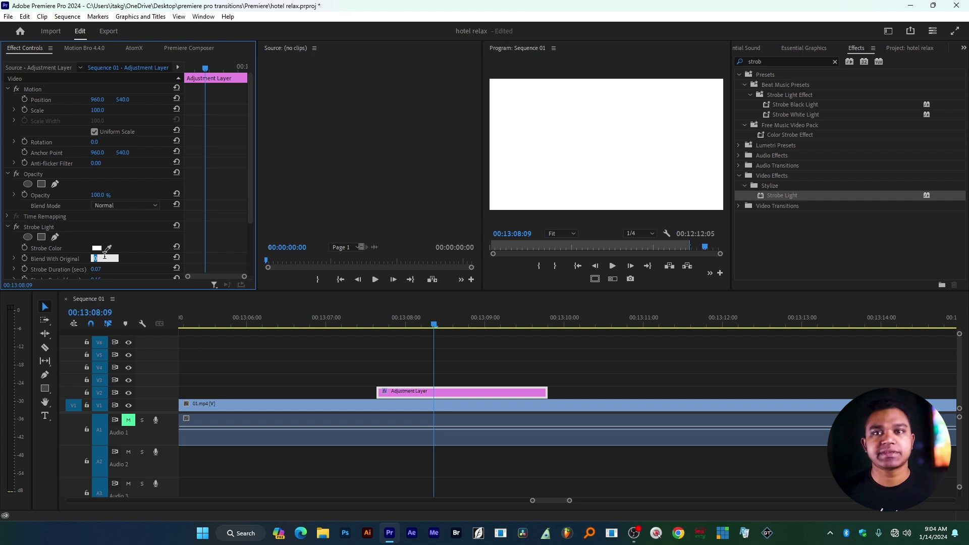
{"action": "type", "text": "50"}
{"action": "key", "text": "Return"}
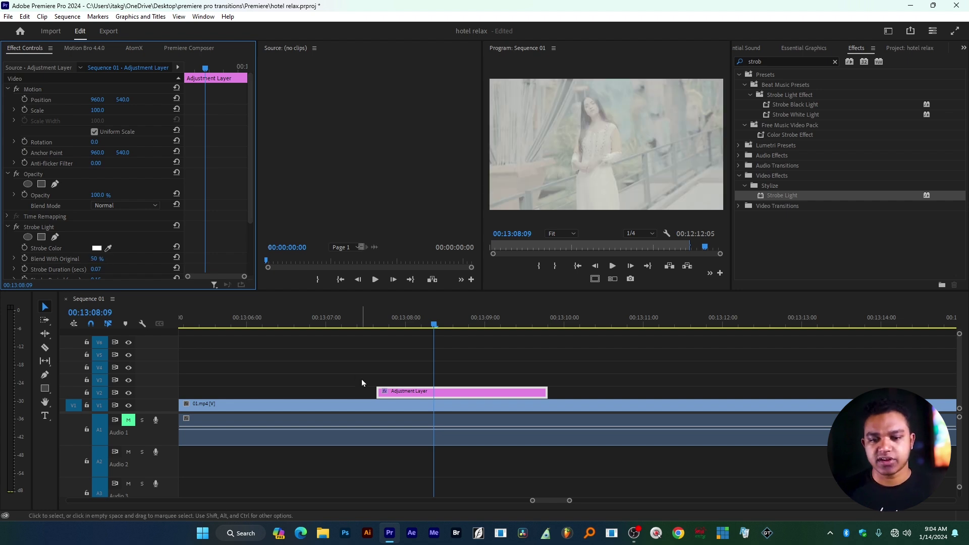
{"action": "left_click", "coordinate": [383, 325]}
{"action": "left_click", "coordinate": [372, 325]}
{"action": "key", "text": "space"}
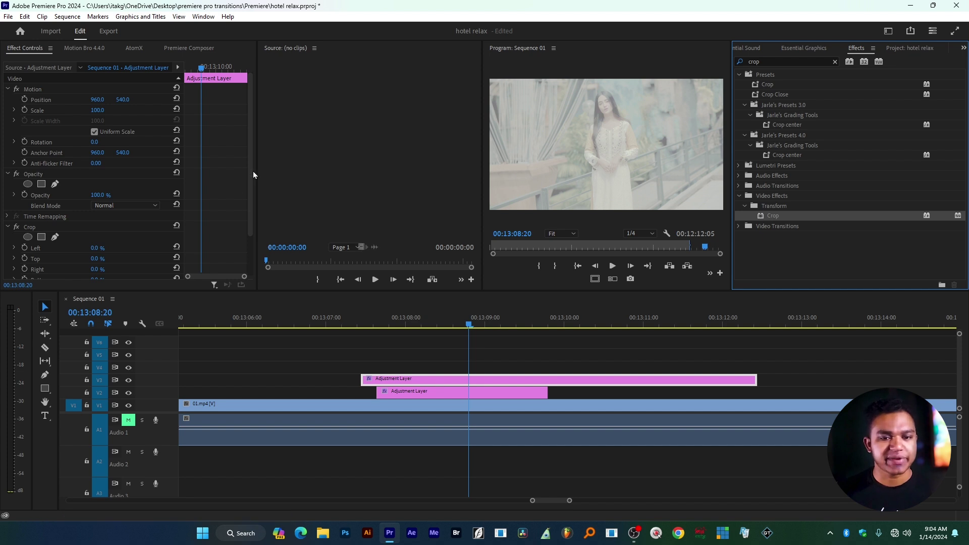
- Set the Crop effect's Top and Bottom to 10% on the V3 adjustment layer and play back the result
{"action": "left_click", "coordinate": [247, 178]}
{"action": "scroll", "coordinate": [248, 212], "scroll_direction": "down", "scroll_amount": 3}
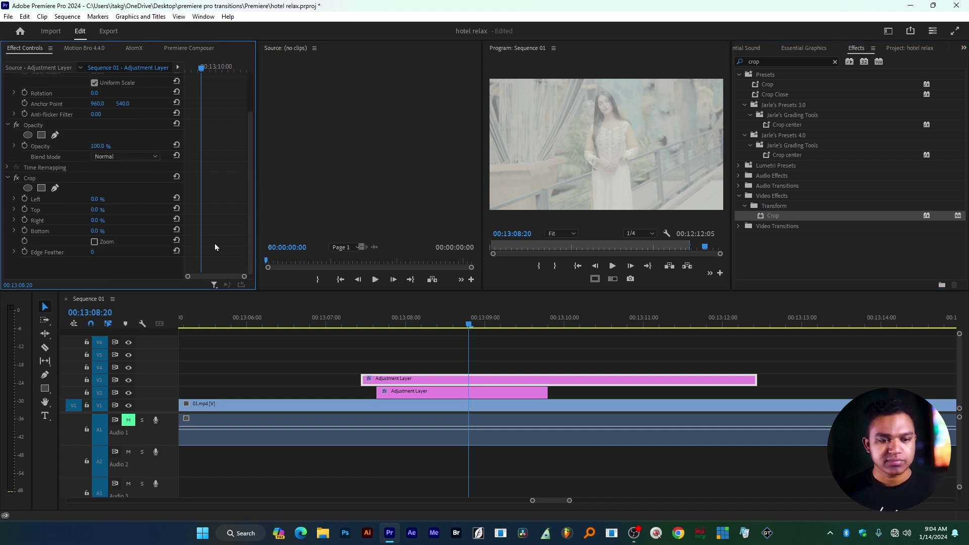
{"action": "left_click", "coordinate": [98, 209]}
{"action": "type", "text": "10"}
{"action": "key", "text": "Return"}
{"action": "left_click", "coordinate": [97, 231]}
{"action": "type", "text": "10"}
{"action": "key", "text": "Return"}
{"action": "left_click", "coordinate": [349, 321]}
{"action": "key", "text": "space"}
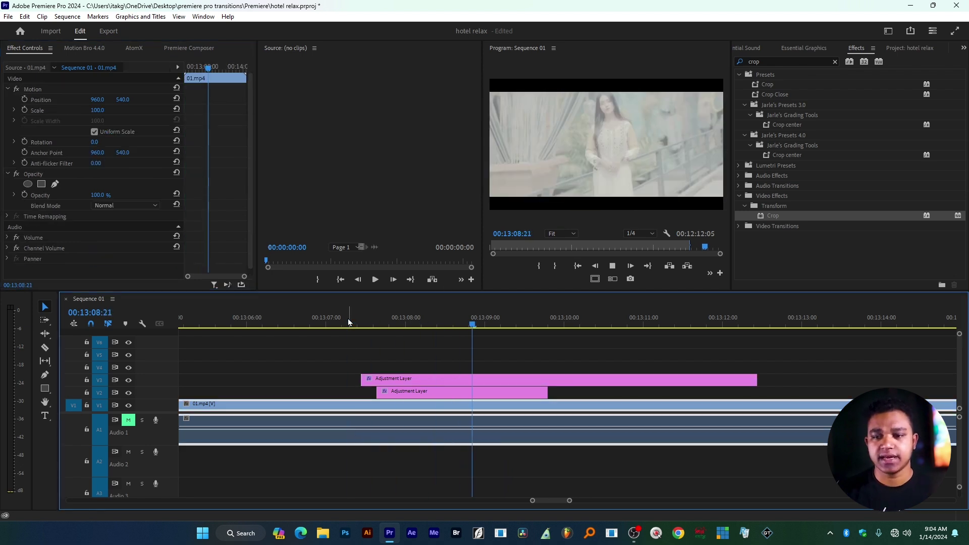
{"action": "key", "text": "space"}
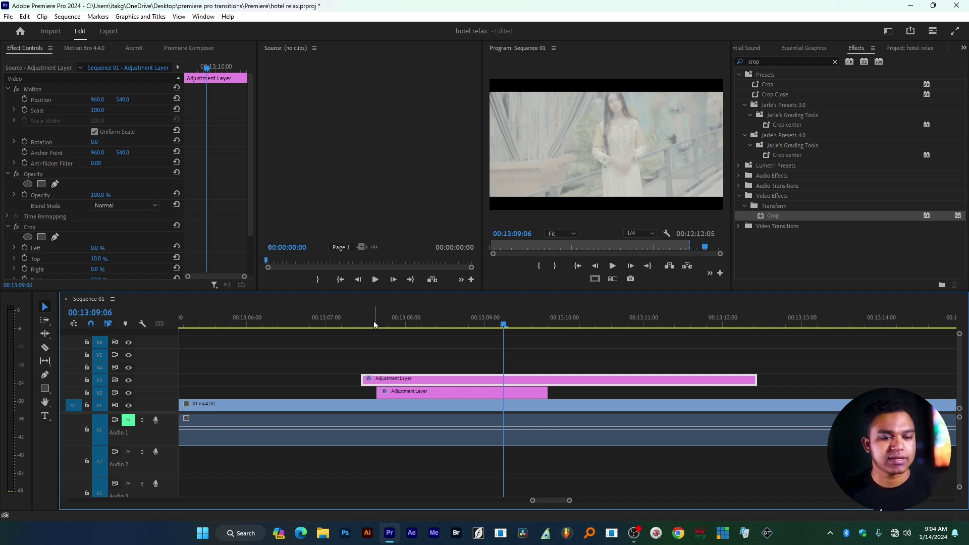
- Save the V2 adjustment layer's Strobe Light settings as an effect preset named 02555
{"action": "scroll", "coordinate": [247, 198], "scroll_direction": "down", "scroll_amount": 2}
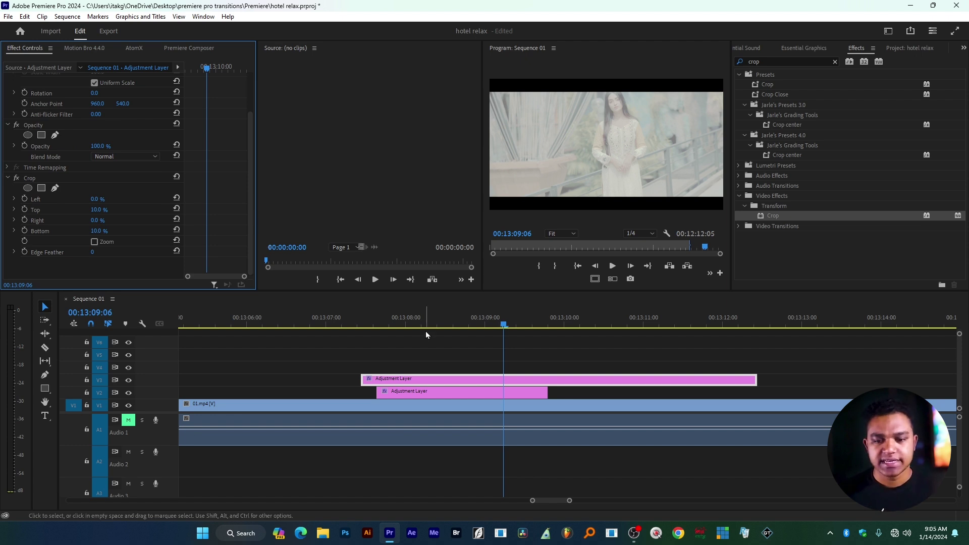
{"action": "left_click", "coordinate": [437, 393]}
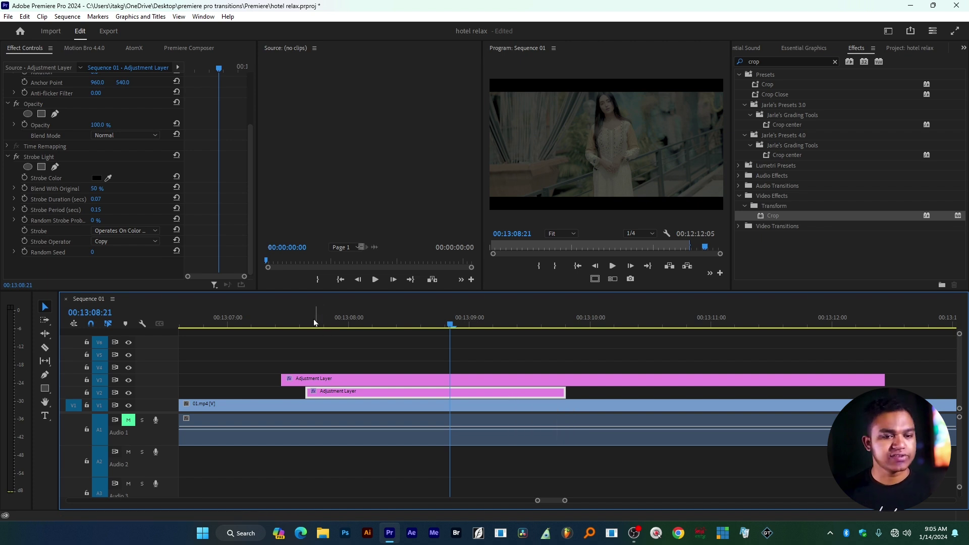
{"action": "right_click", "coordinate": [41, 159]}
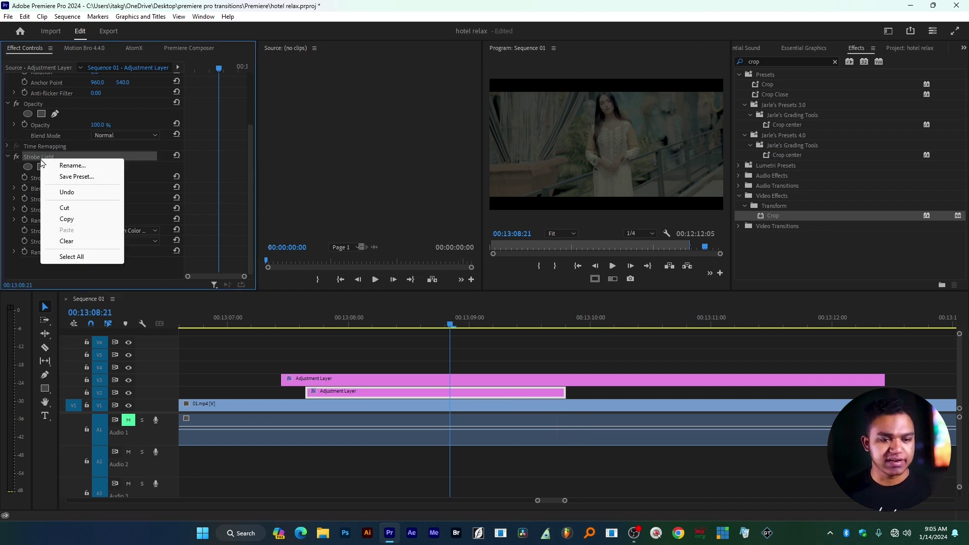
{"action": "left_click", "coordinate": [76, 176]}
{"action": "type", "text": "02555"}
{"action": "key", "text": "Return"}
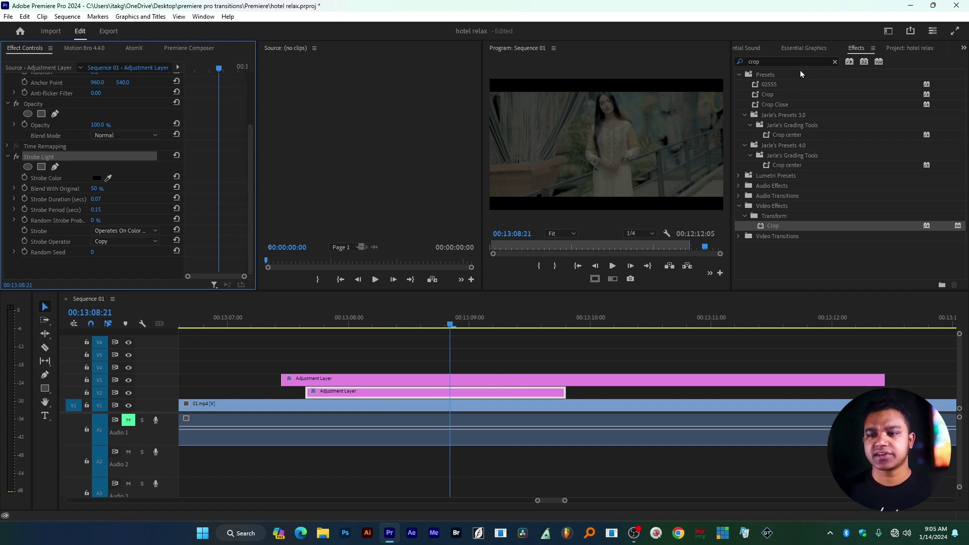
- Clear the effects search and find the saved strobe preset with "0255"
{"action": "left_click", "coordinate": [835, 62]}
{"action": "left_click", "coordinate": [777, 62]}
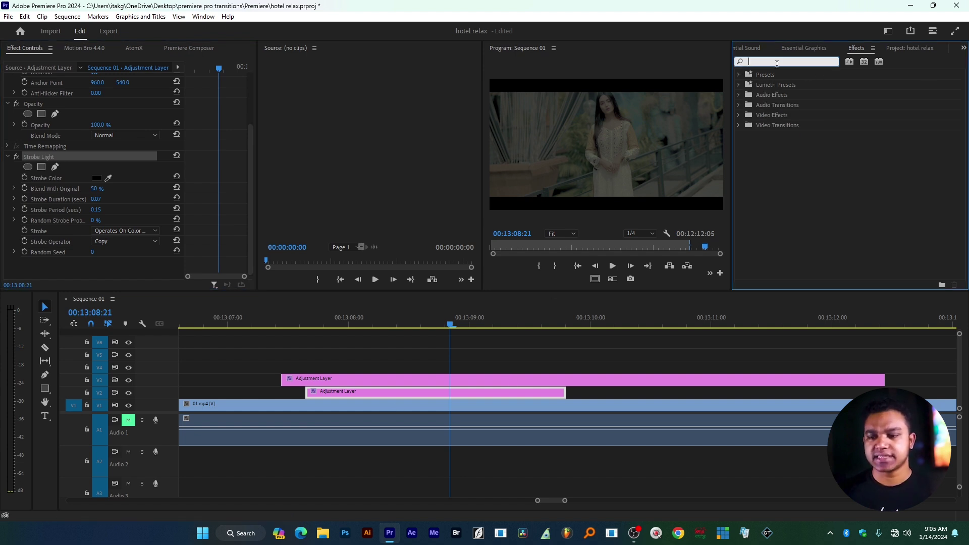
{"action": "type", "text": "0255"}
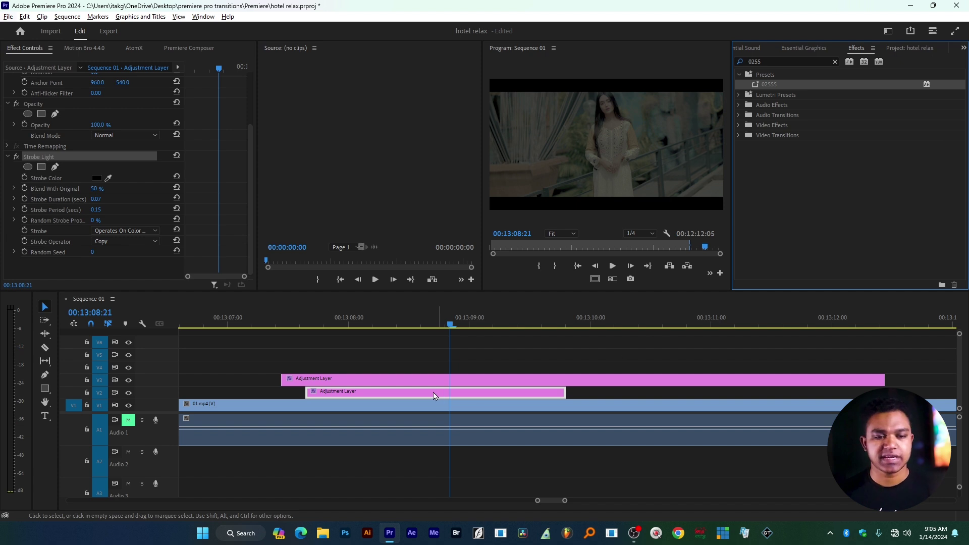
{"action": "left_click", "coordinate": [197, 362]}
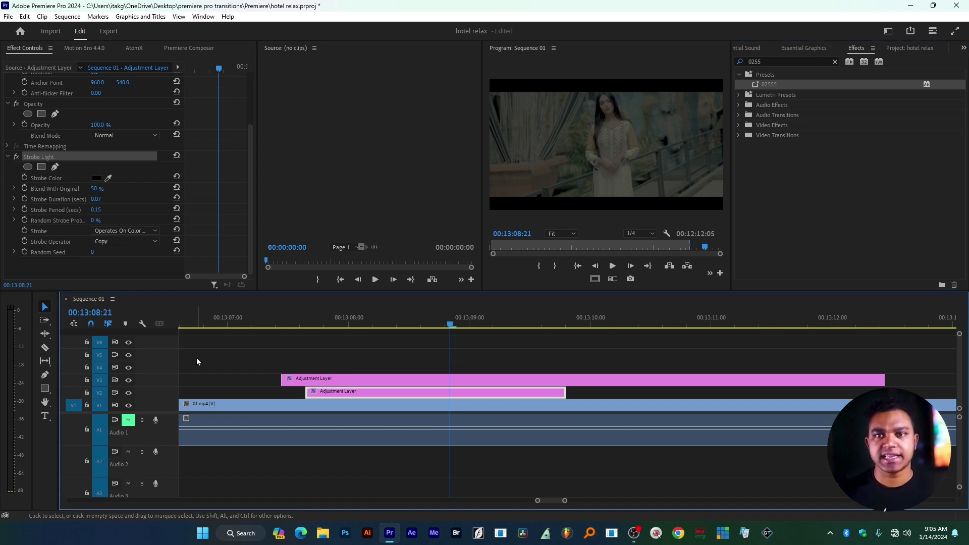